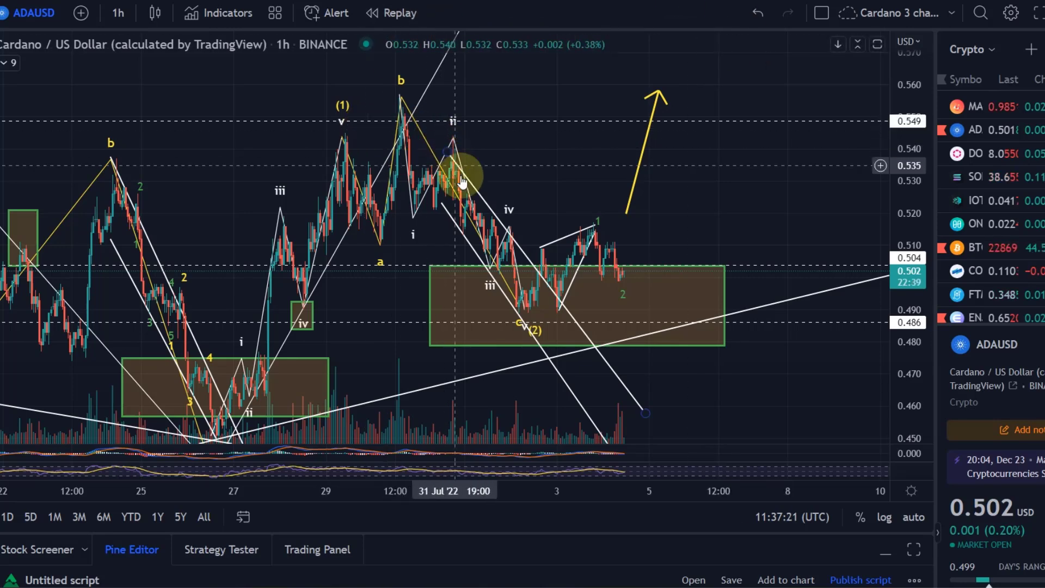
Step: Step through the chart drawings to select the yellow (2) wave label near the wave (2) low
{"action": "left_click", "coordinate": [302, 313]}
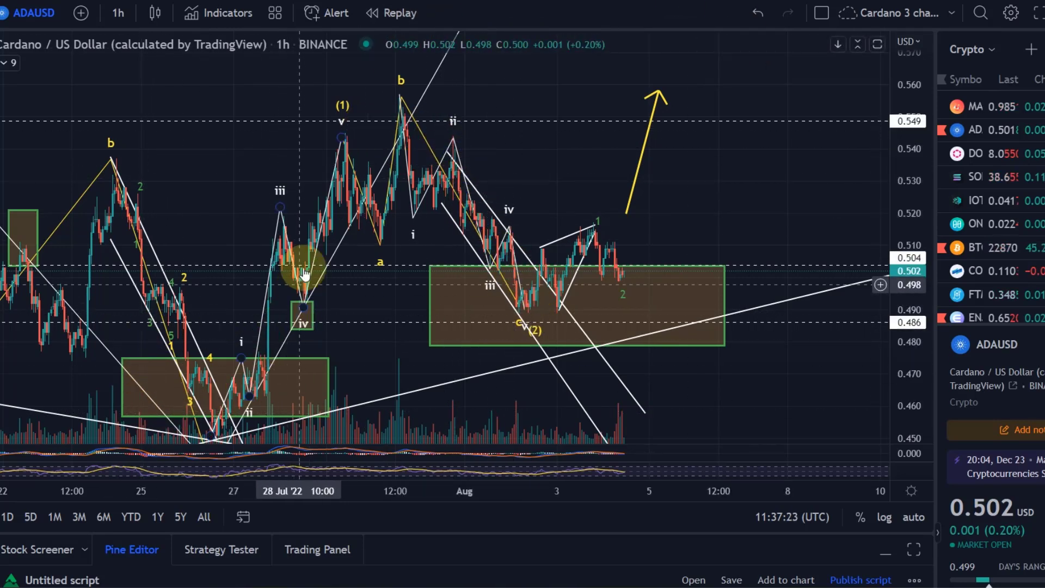
{"action": "left_click", "coordinate": [343, 130]}
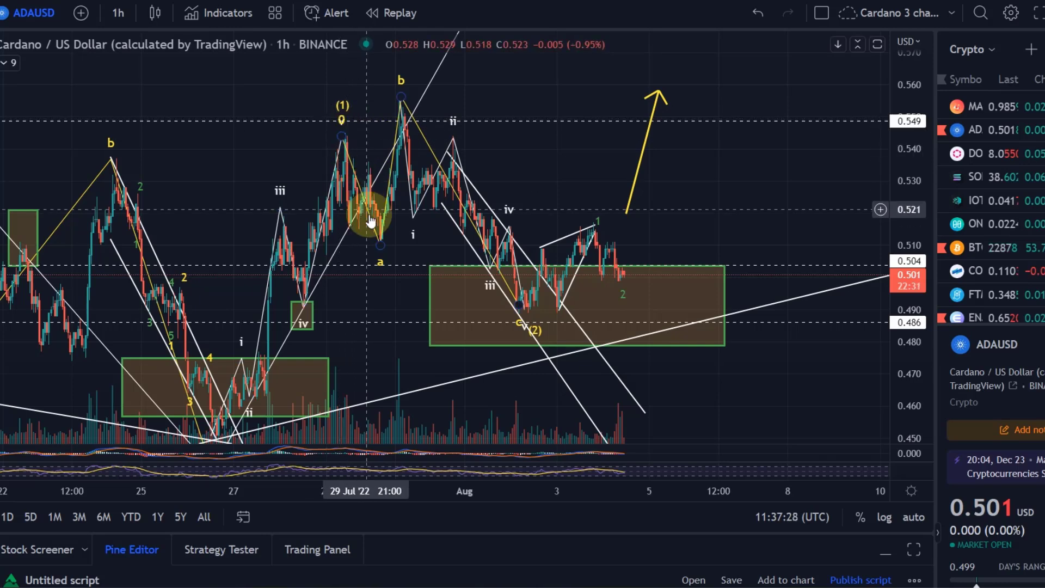
{"action": "left_click", "coordinate": [537, 325]}
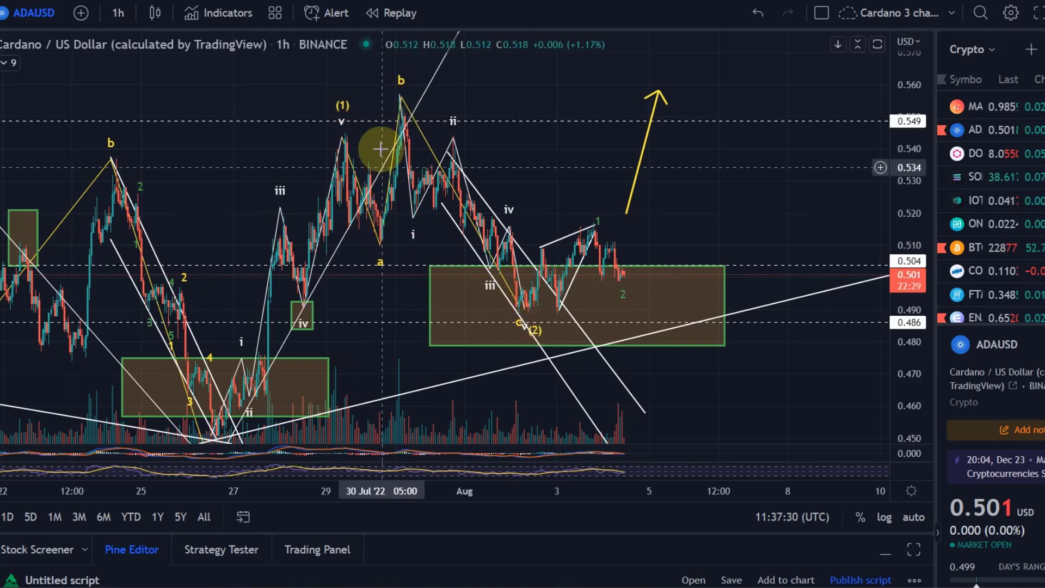
{"action": "left_click", "coordinate": [514, 327]}
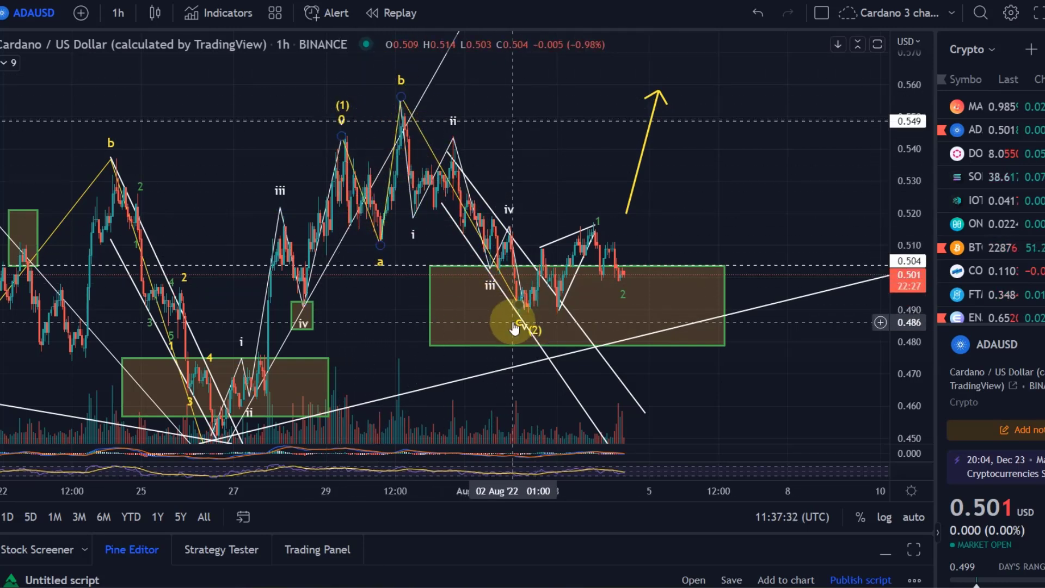
{"action": "left_click", "coordinate": [537, 333]}
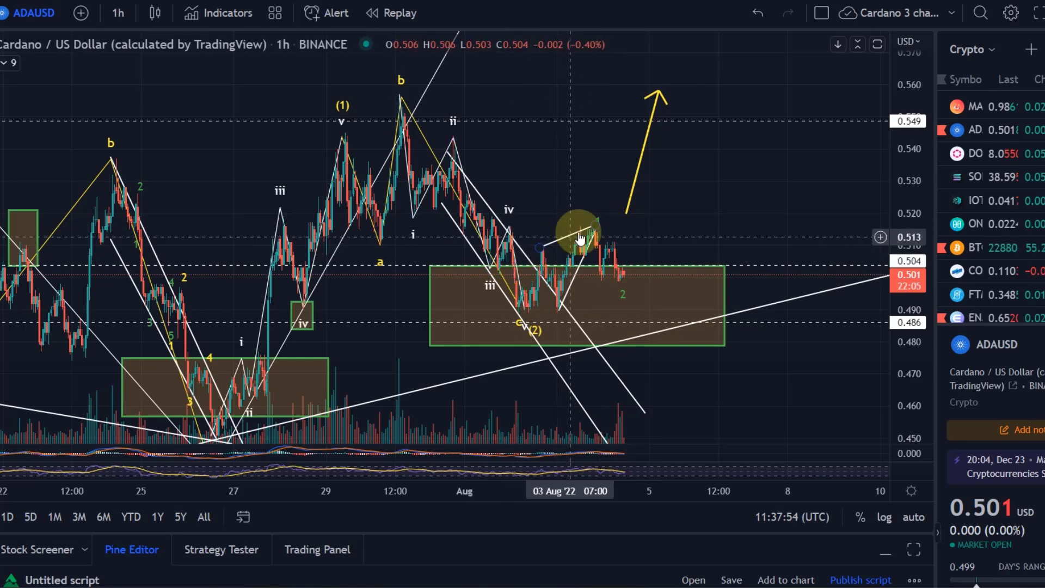
{"action": "left_click", "coordinate": [595, 220]}
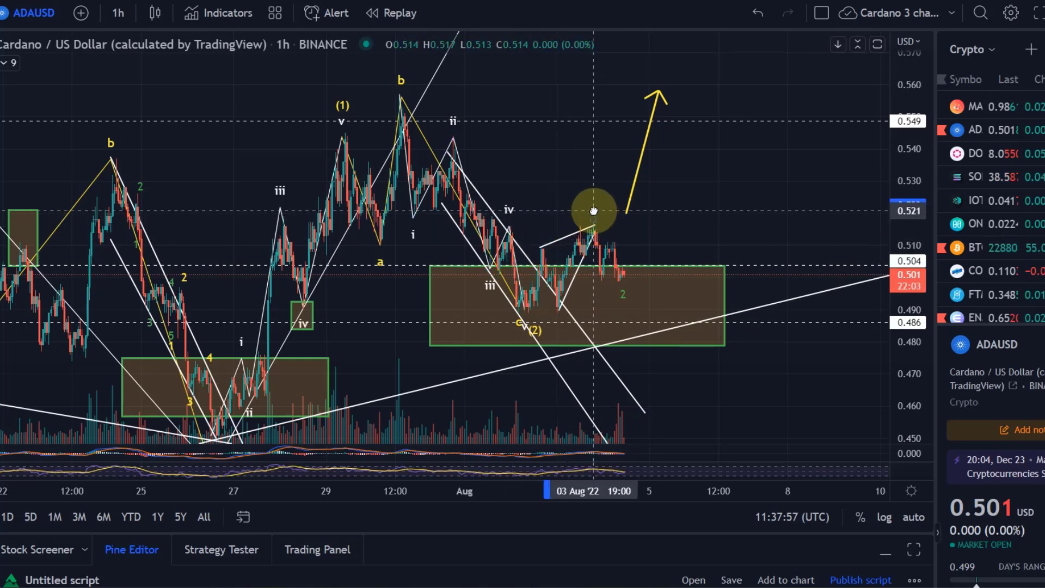
{"action": "left_click", "coordinate": [538, 332]}
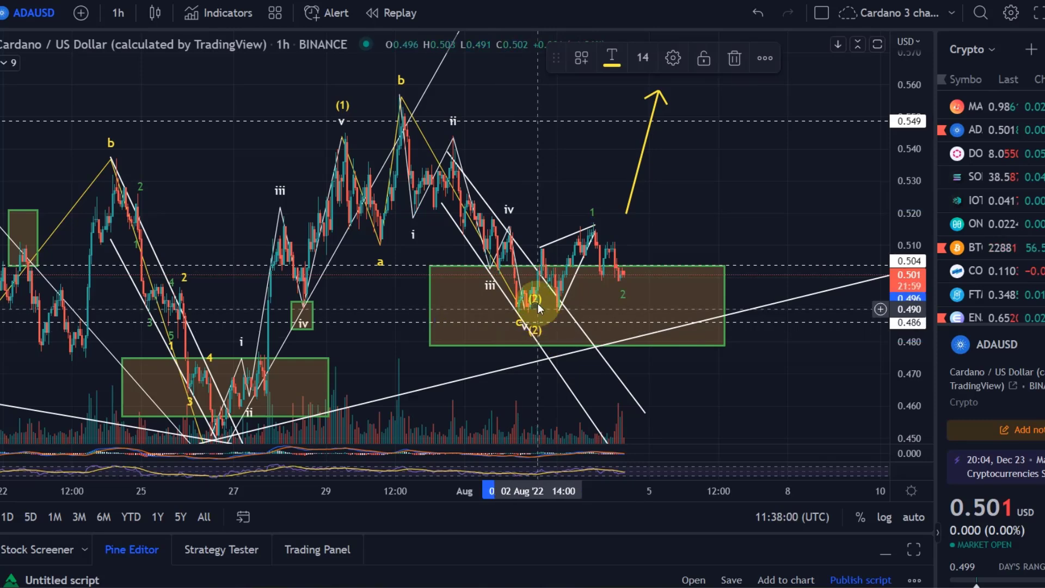
Step: Move the copied (2) label up above the yellow upward arrow near 0.570
{"action": "key", "text": "Delete"}
{"action": "left_click_drag", "start_coordinate": [651, 249], "coordinate": [707, 53]}
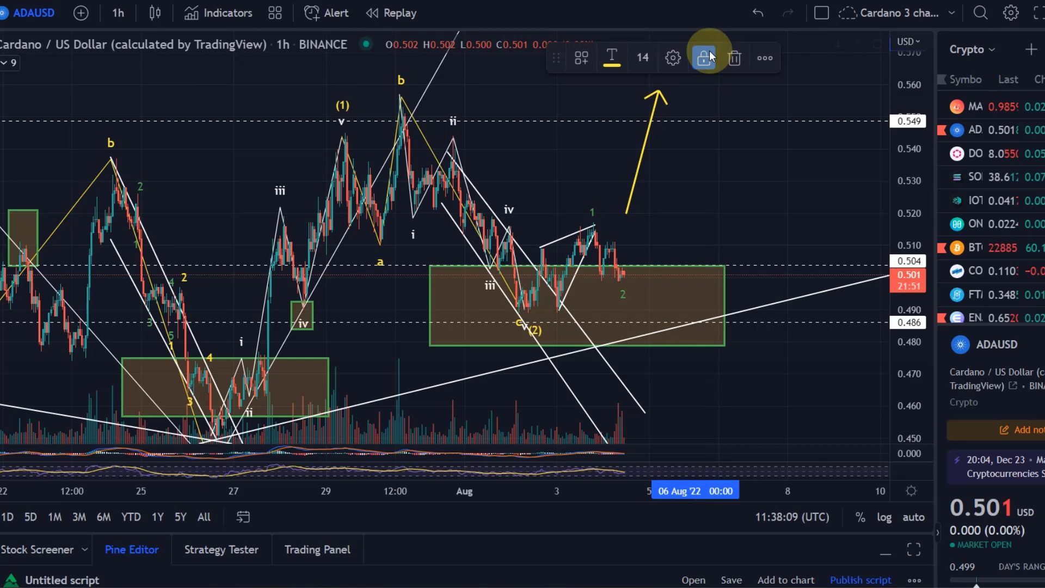
{"action": "left_click_drag", "start_coordinate": [697, 145], "coordinate": [713, 252]}
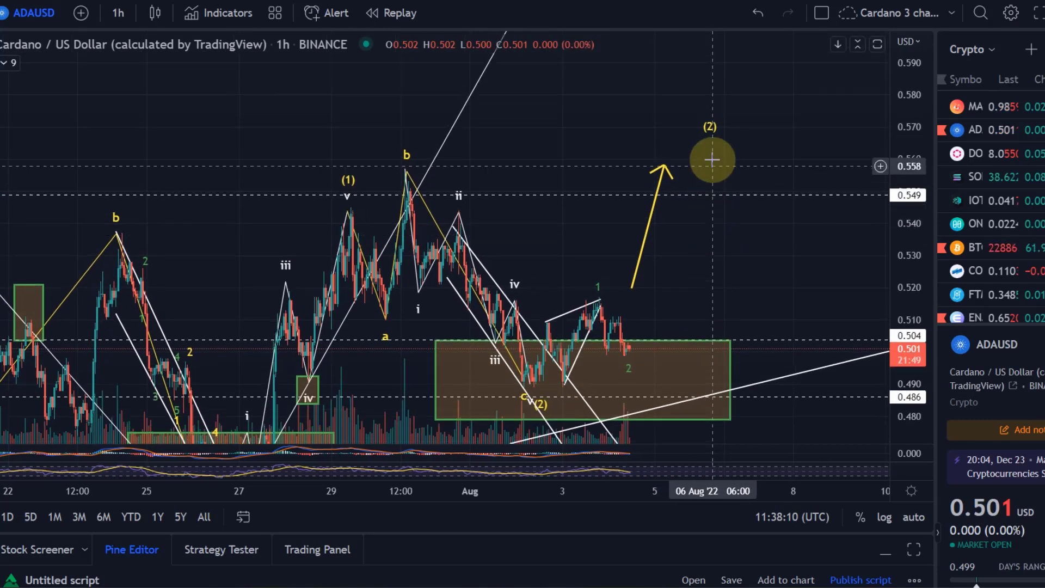
{"action": "left_click", "coordinate": [710, 134]}
{"action": "left_click", "coordinate": [687, 58]}
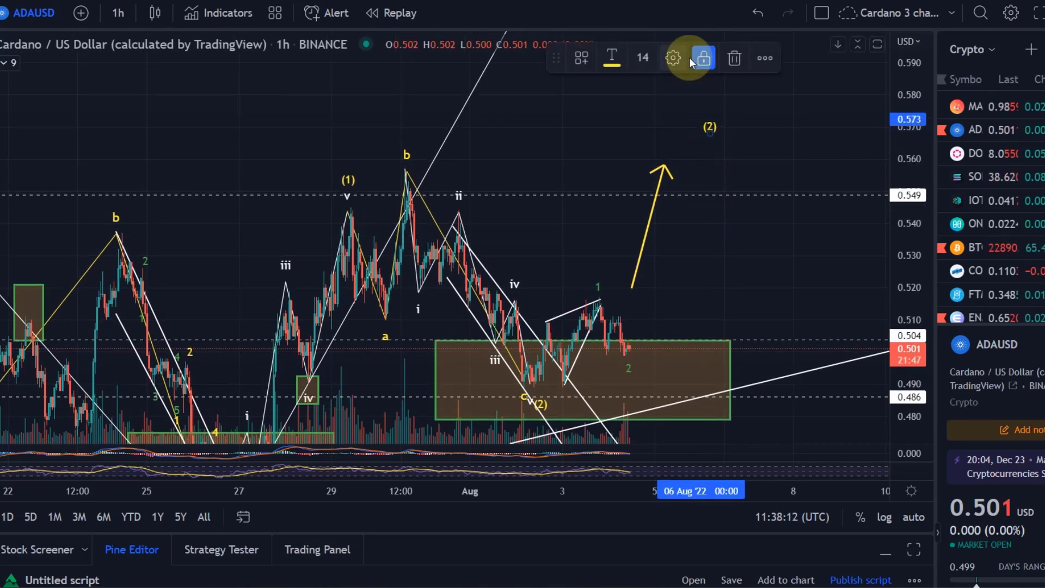
Step: Change the upper label's text from (2) to (3)
{"action": "double_click", "coordinate": [707, 127]}
{"action": "left_click_drag", "start_coordinate": [416, 214], "coordinate": [428, 203]}
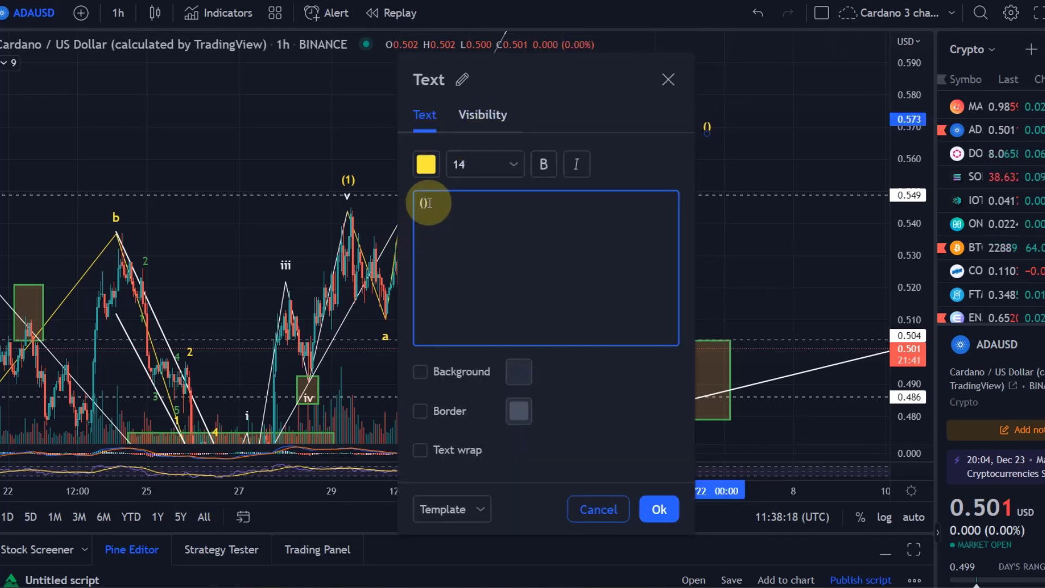
{"action": "left_click", "coordinate": [662, 510]}
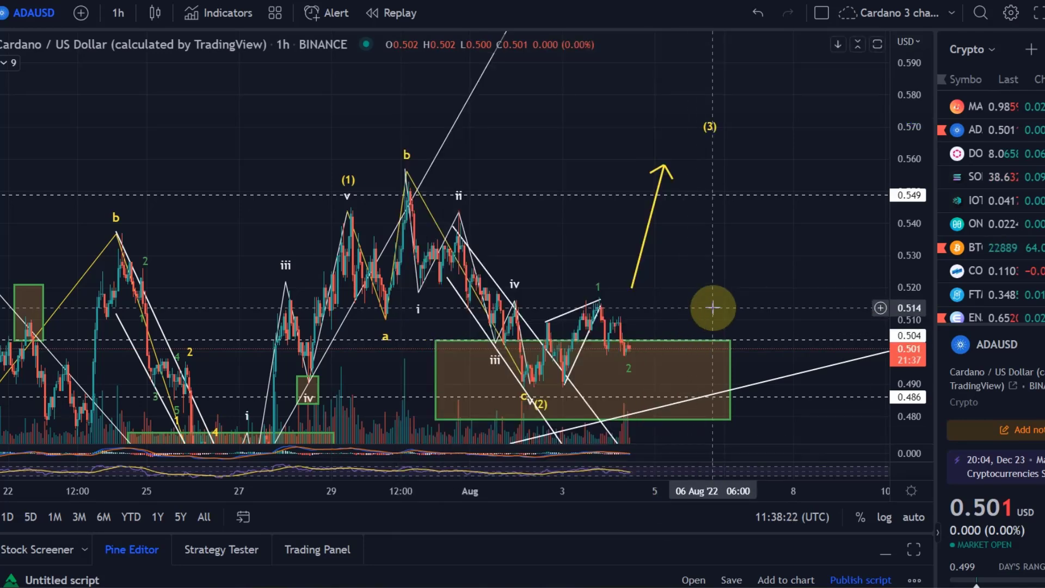
{"action": "left_click_drag", "start_coordinate": [713, 307], "coordinate": [720, 281]}
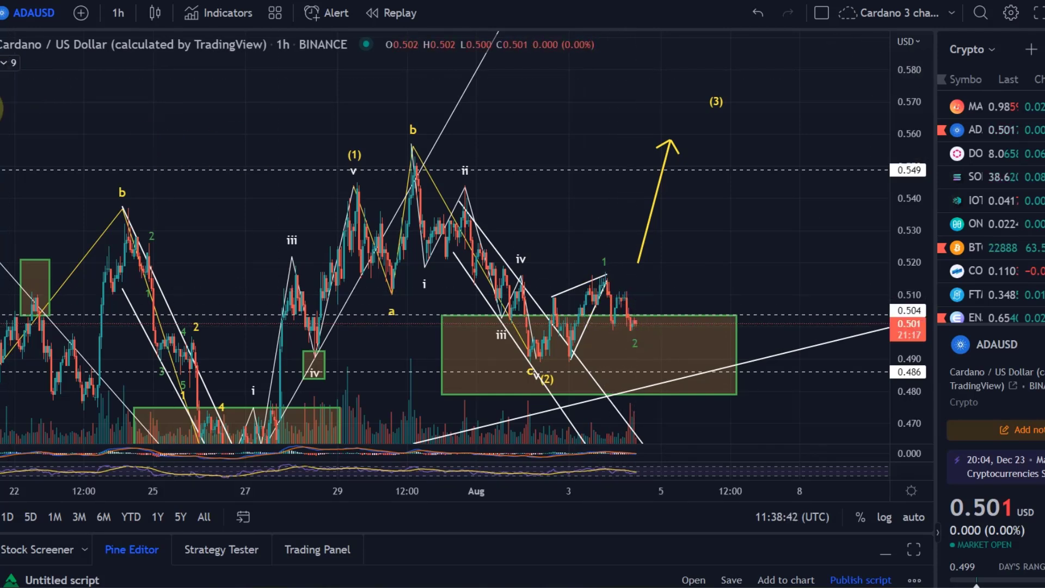
Step: Draw a Fib Retracement across the recent wave 1 move and adjust the price scale
{"action": "left_click", "coordinate": [1, 109]}
{"action": "left_click", "coordinate": [35, 21]}
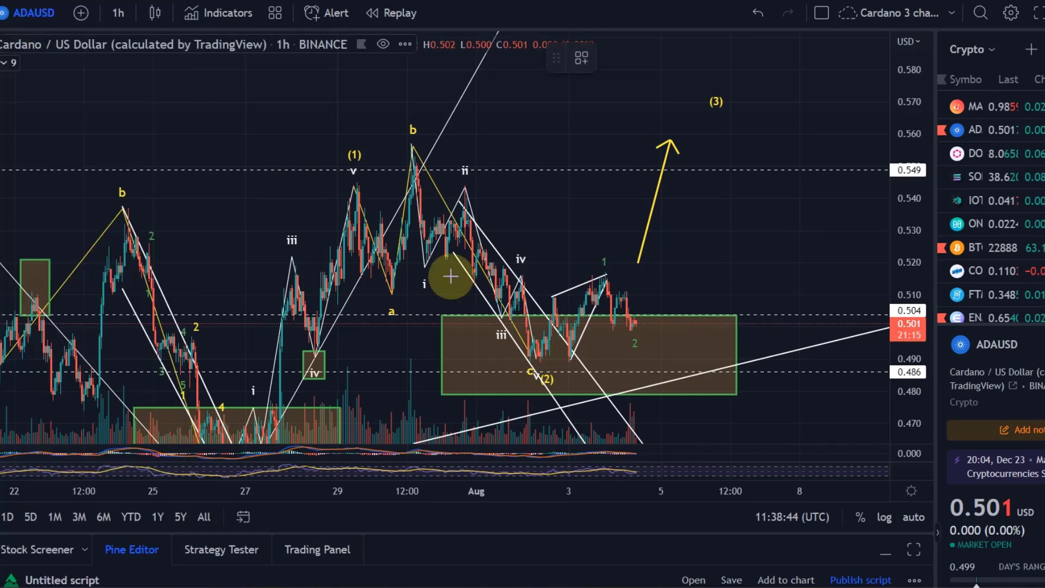
{"action": "mouse_move", "coordinate": [521, 362]}
{"action": "left_mouse_down"}
{"action": "mouse_move", "coordinate": [458, 361]}
{"action": "mouse_move", "coordinate": [660, 311]}
{"action": "mouse_move", "coordinate": [733, 271]}
{"action": "left_mouse_up"}
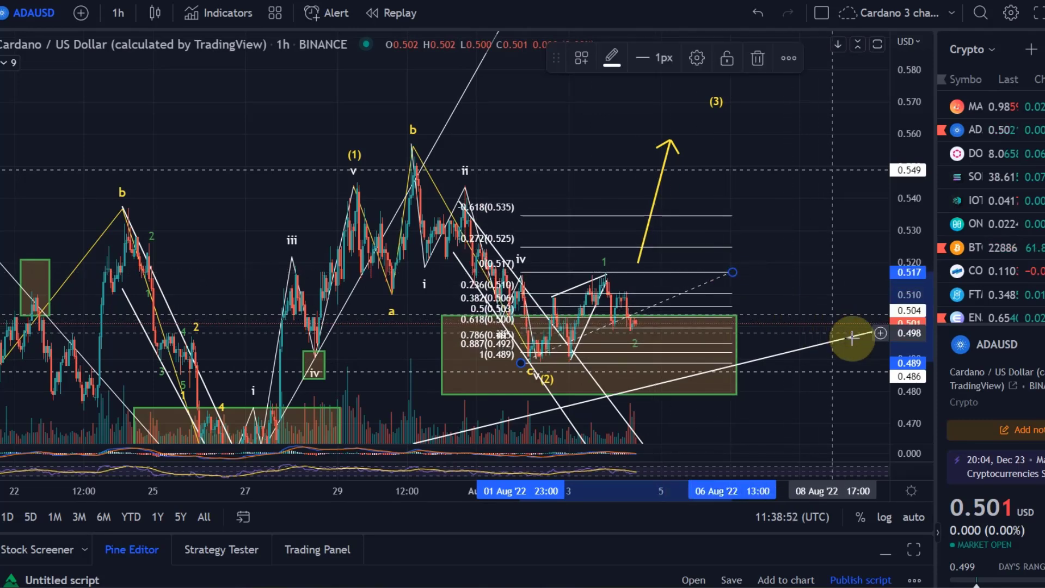
{"action": "left_click_drag", "start_coordinate": [901, 327], "coordinate": [902, 200]}
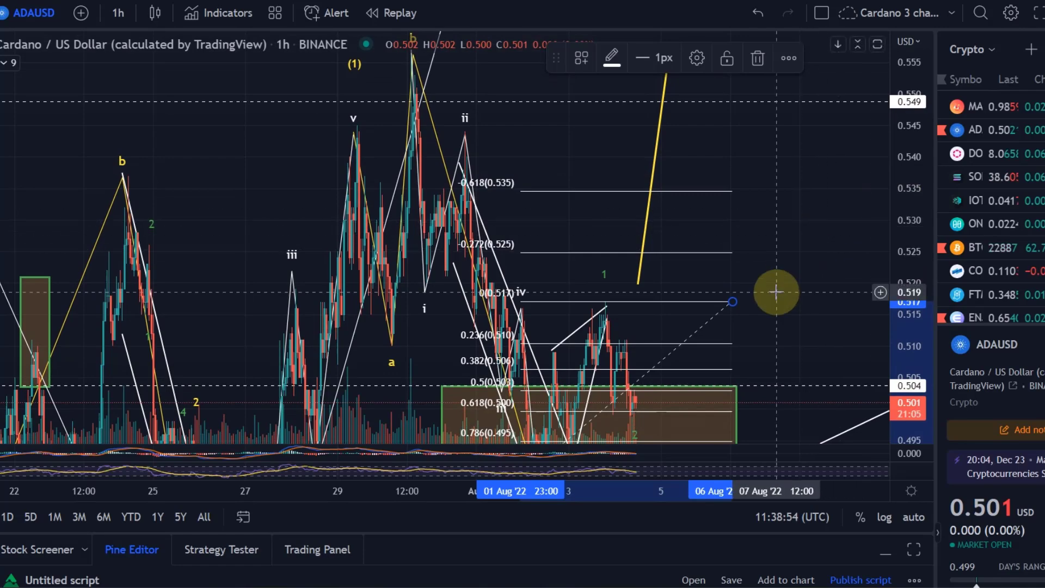
{"action": "left_click_drag", "start_coordinate": [810, 214], "coordinate": [851, 121]}
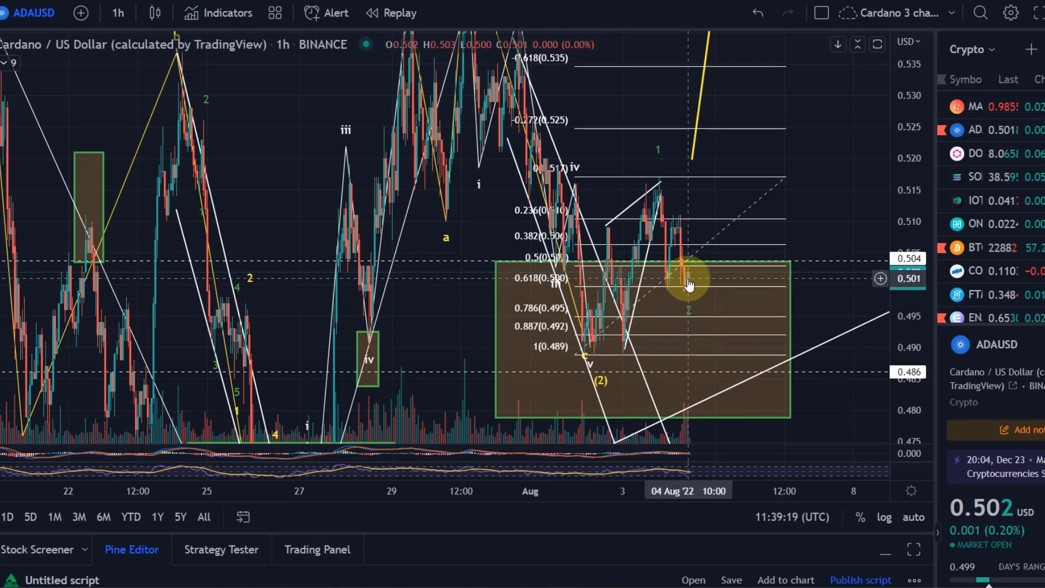
Step: Delete the Fibonacci retracement over the right-hand support box
{"action": "left_click", "coordinate": [695, 318]}
{"action": "left_click", "coordinate": [692, 322]}
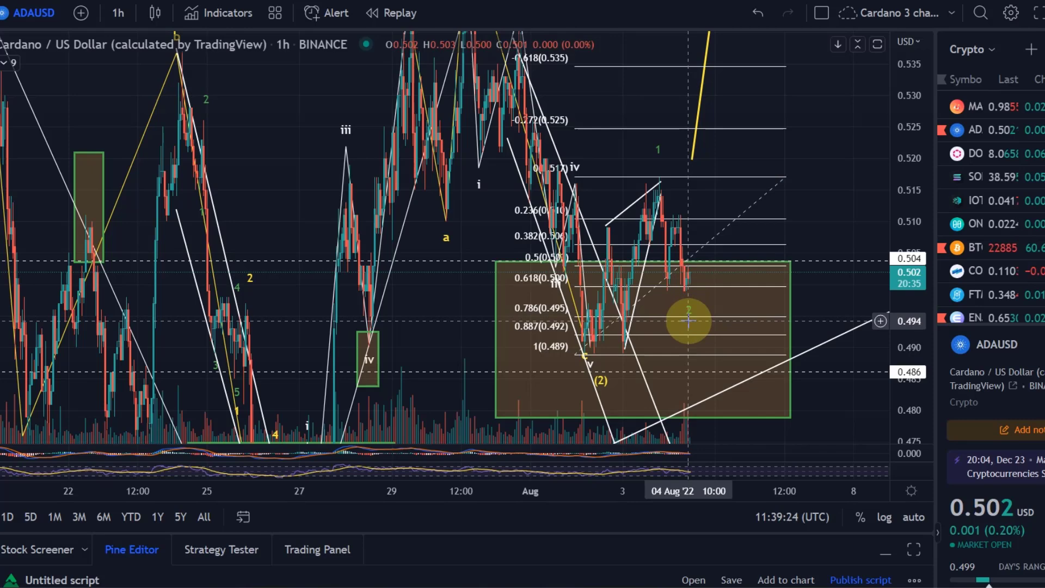
{"action": "left_click", "coordinate": [733, 320]}
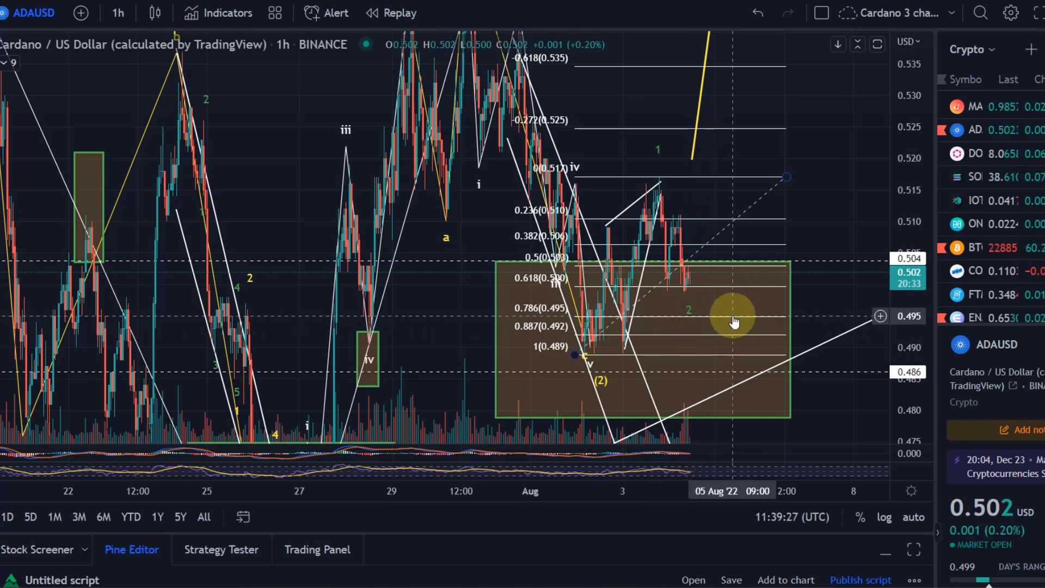
{"action": "key", "text": "Delete"}
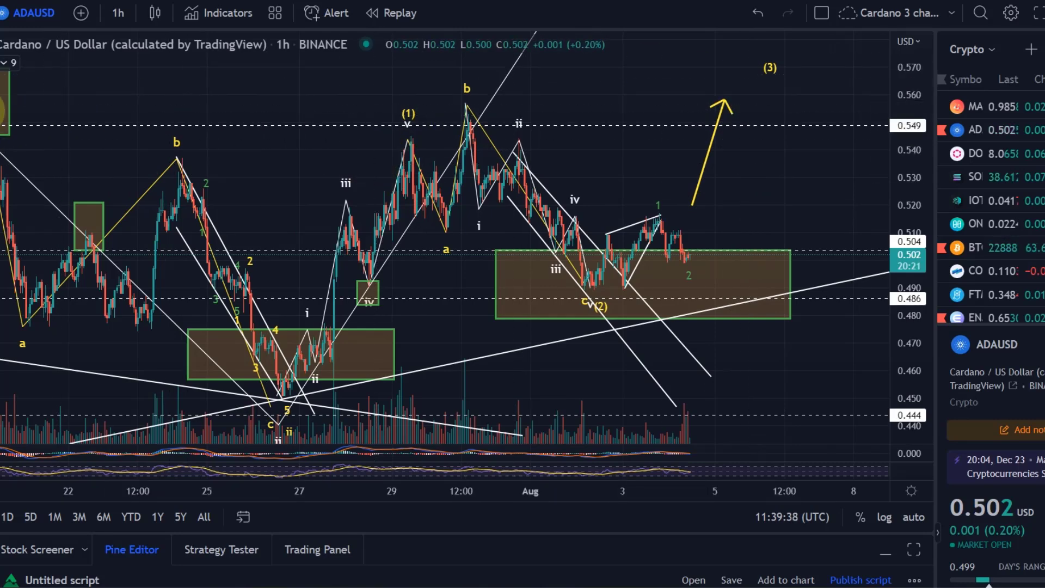
{"action": "left_click", "coordinate": [45, 61]}
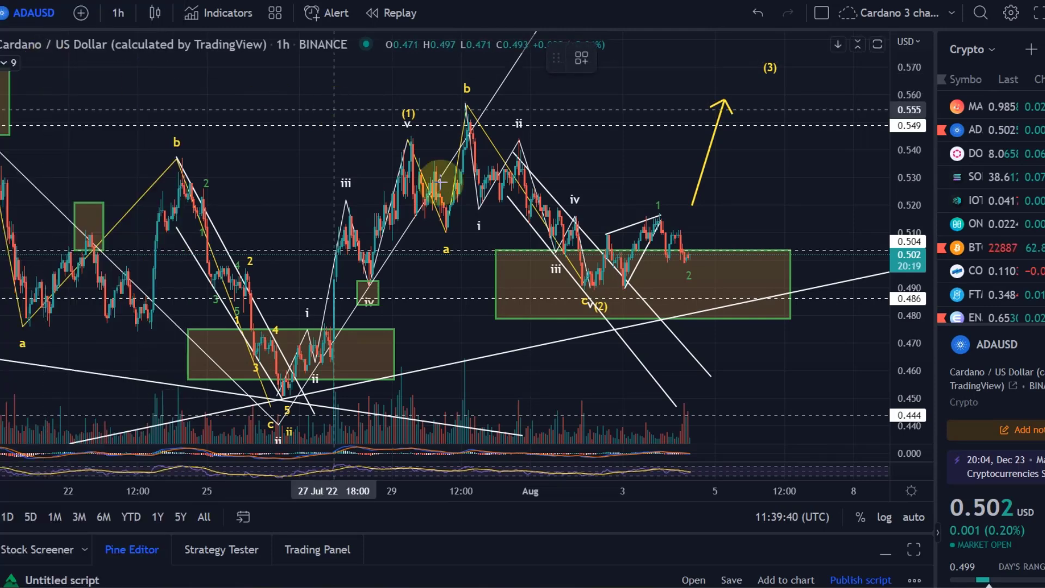
{"action": "left_click", "coordinate": [266, 399]}
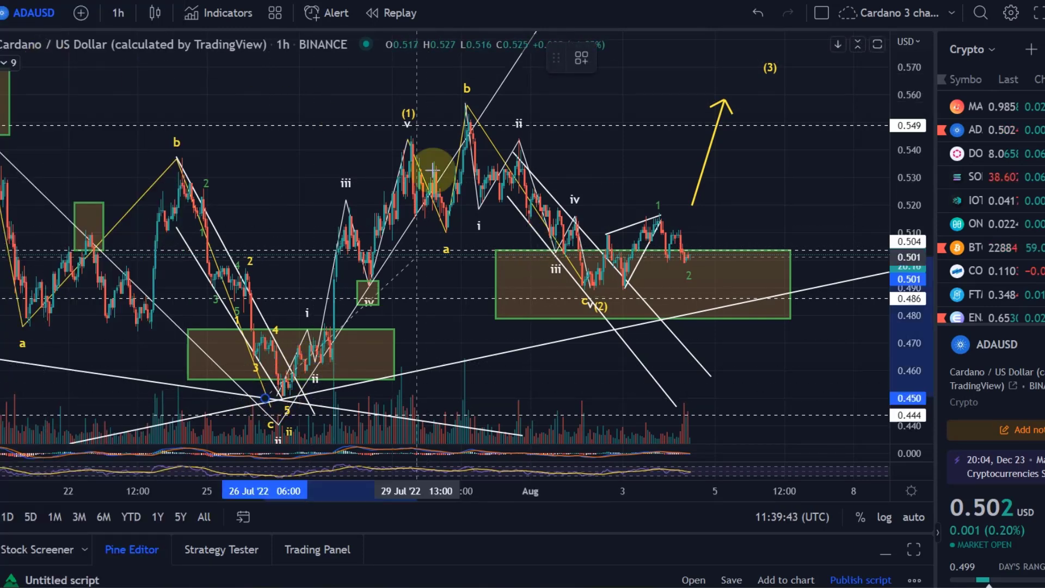
{"action": "left_click", "coordinate": [402, 134]}
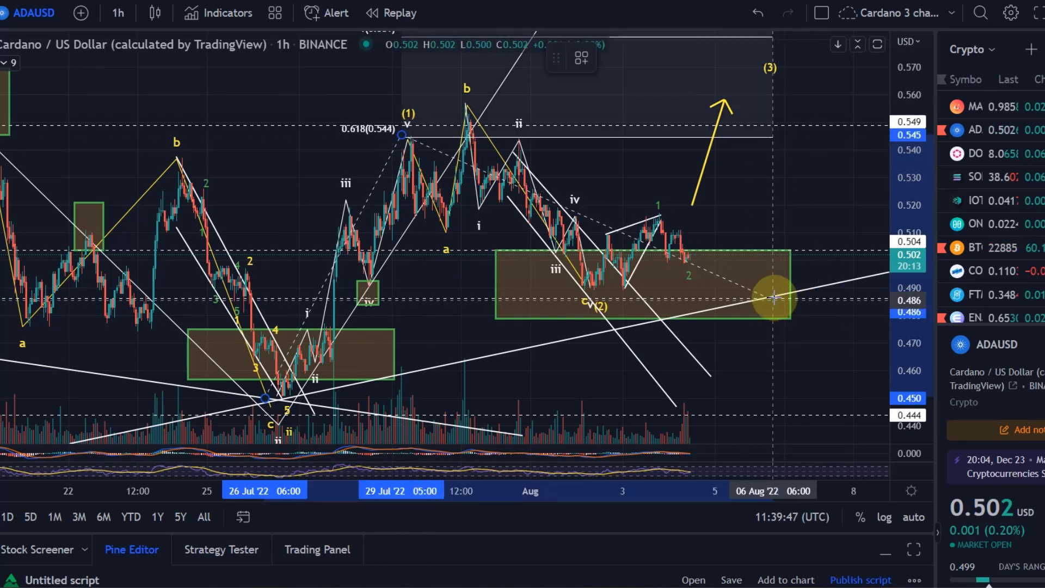
{"action": "left_click", "coordinate": [790, 290]}
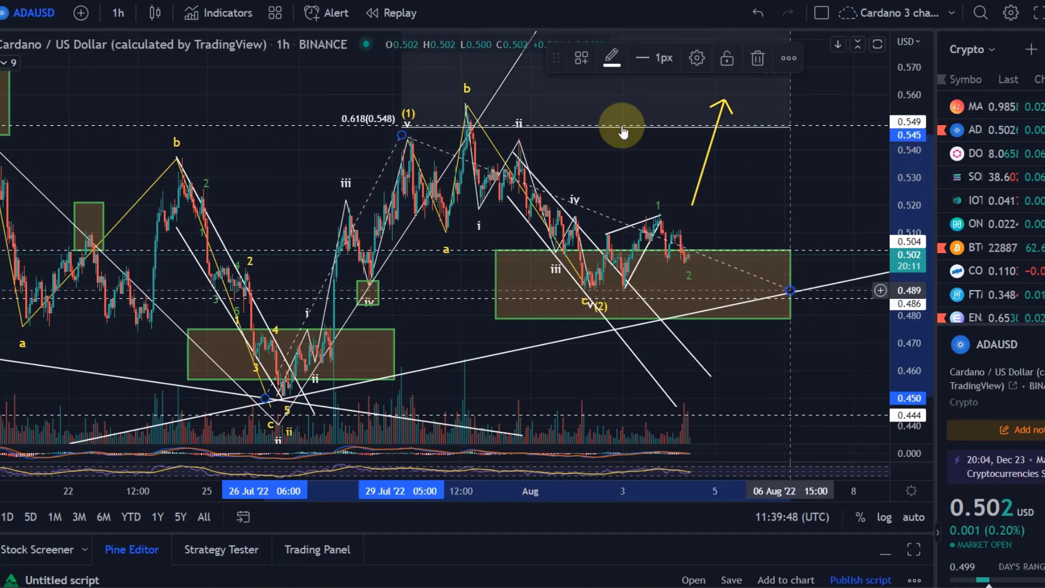
{"action": "mouse_move", "coordinate": [556, 82]}
{"action": "left_mouse_down"}
{"action": "mouse_move", "coordinate": [660, 291]}
{"action": "mouse_move", "coordinate": [585, 439]}
{"action": "mouse_move", "coordinate": [506, 259]}
{"action": "mouse_move", "coordinate": [497, 207]}
{"action": "mouse_move", "coordinate": [551, 115]}
{"action": "left_mouse_up"}
{"action": "left_click", "coordinate": [574, 74]}
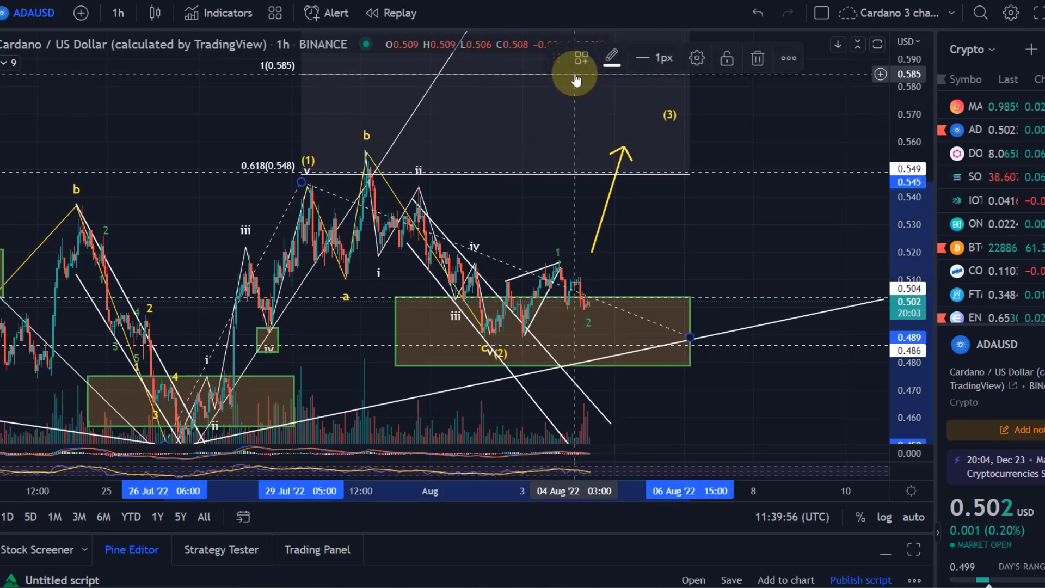
{"action": "key", "text": "Delete"}
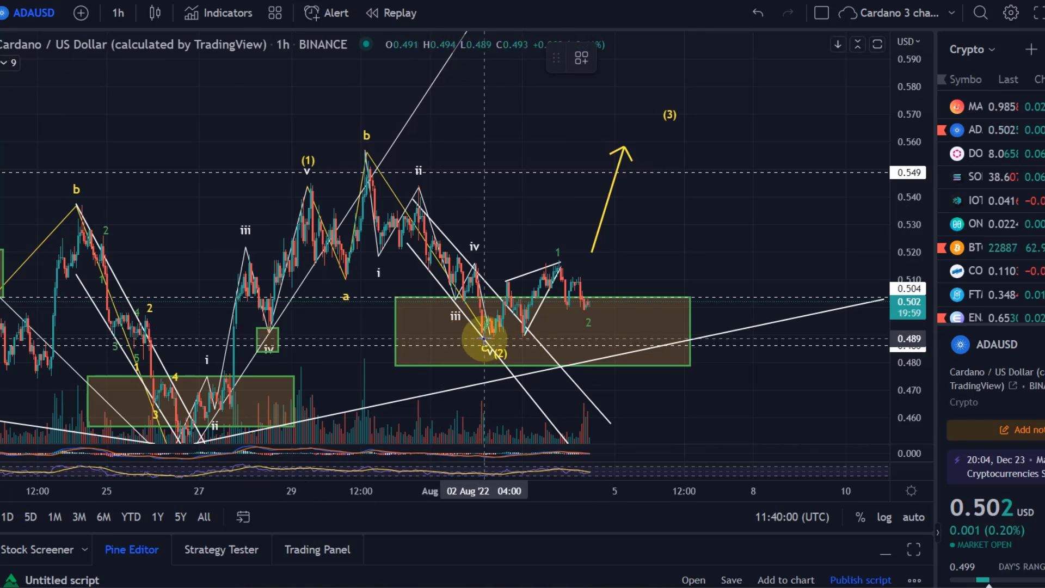
{"action": "left_click_drag", "start_coordinate": [484, 338], "coordinate": [560, 264]}
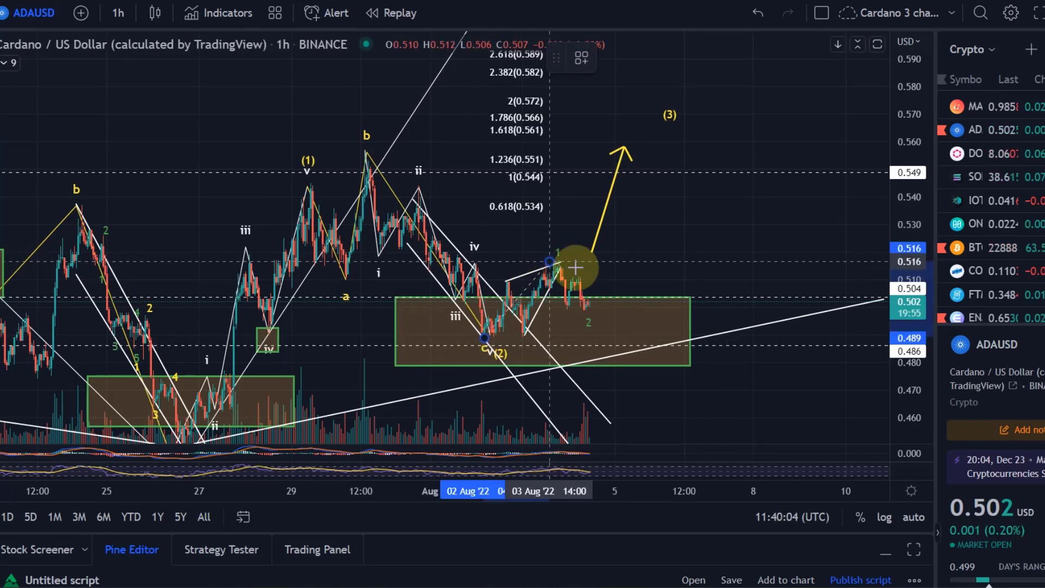
{"action": "left_click", "coordinate": [695, 309]}
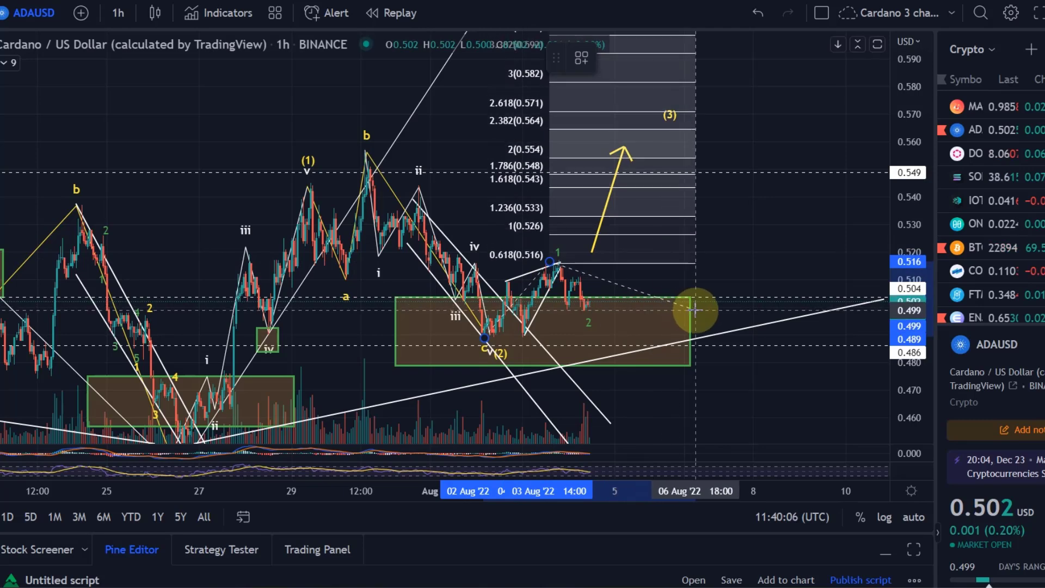
{"action": "left_click", "coordinate": [695, 310]}
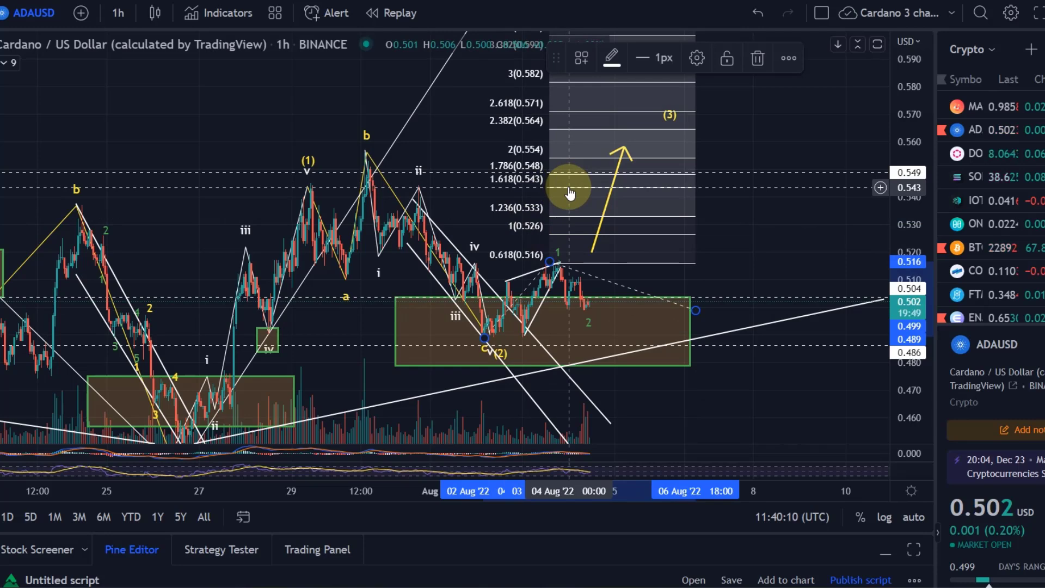
{"action": "key", "text": "Delete"}
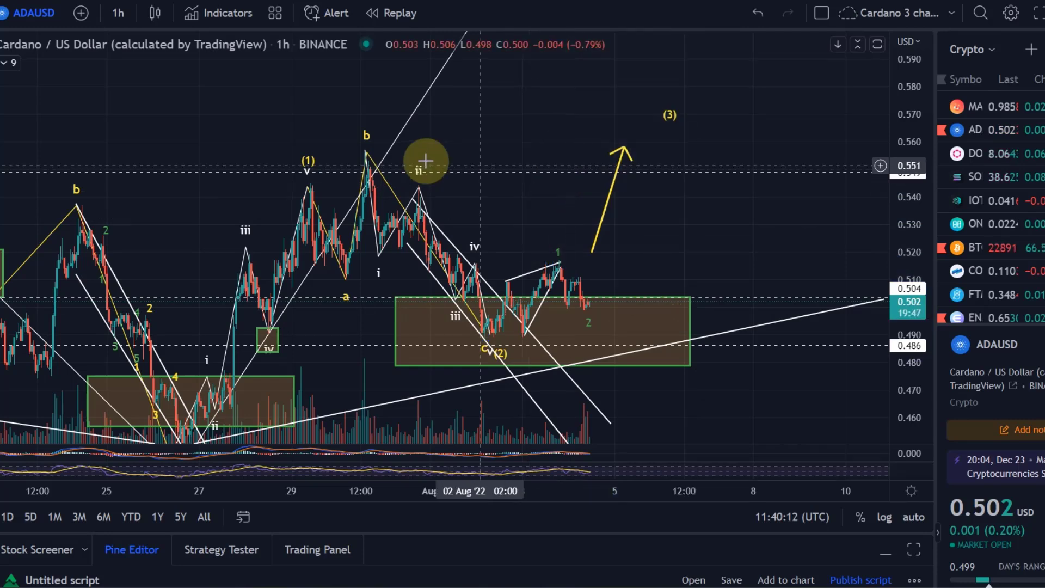
Step: Drag the yellow (2) wave point onto the later low and zoom out
{"action": "left_click", "coordinate": [416, 188]}
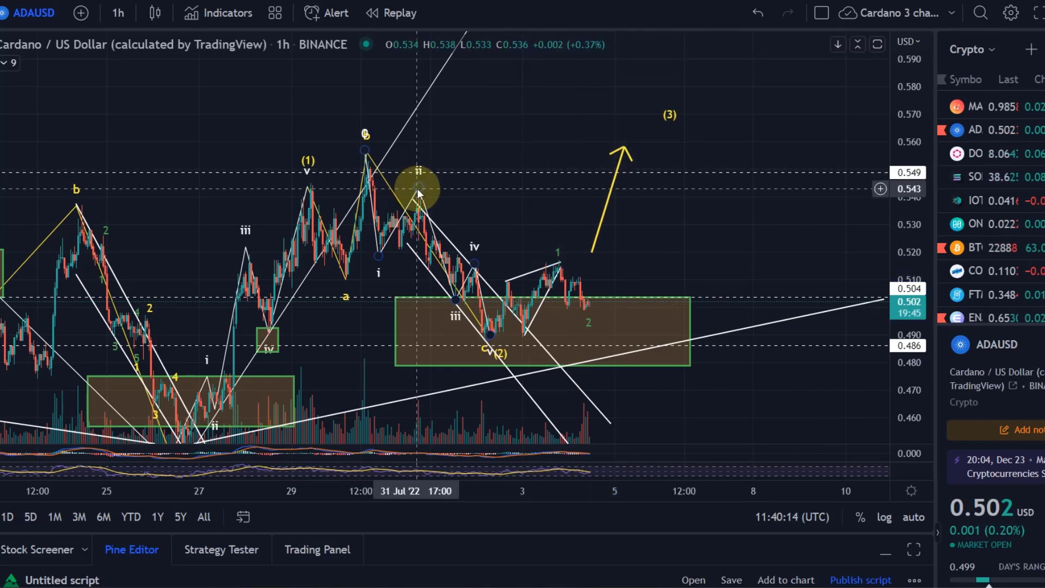
{"action": "left_click", "coordinate": [626, 203]}
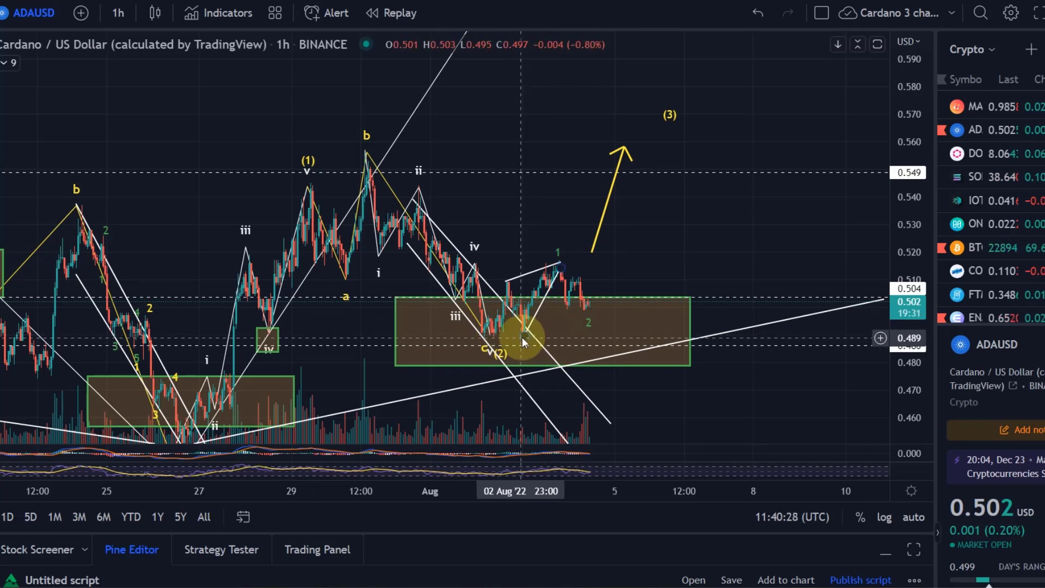
{"action": "mouse_move", "coordinate": [498, 352]}
{"action": "left_mouse_down"}
{"action": "mouse_move", "coordinate": [581, 369]}
{"action": "mouse_move", "coordinate": [533, 357]}
{"action": "left_mouse_up"}
{"action": "scroll", "coordinate": [533, 354], "scroll_direction": "down", "scroll_amount": 4}
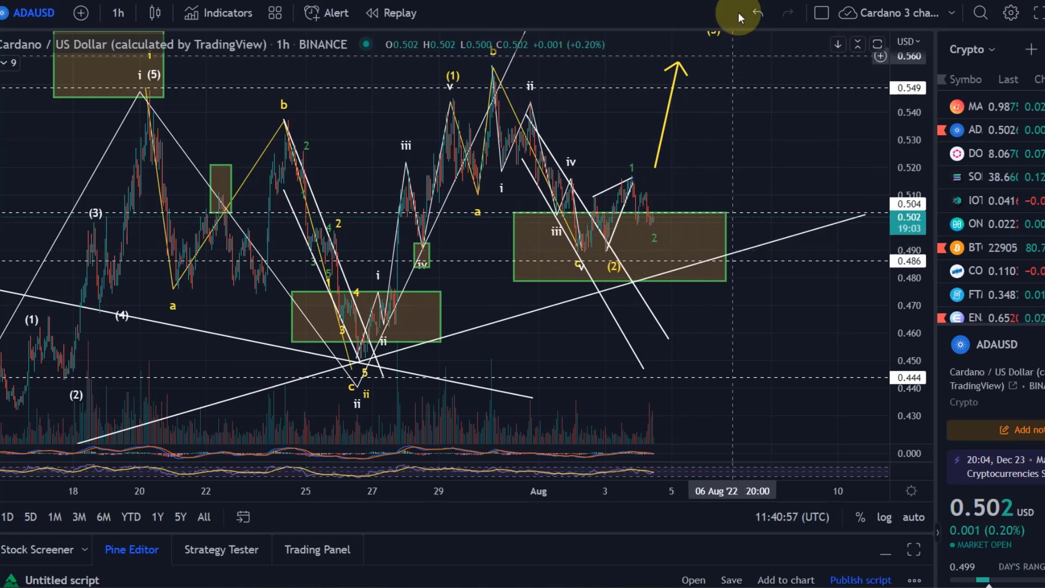
Step: Finish the new trend line and deselect the Elliott wave drawing
{"action": "left_click", "coordinate": [631, 175]}
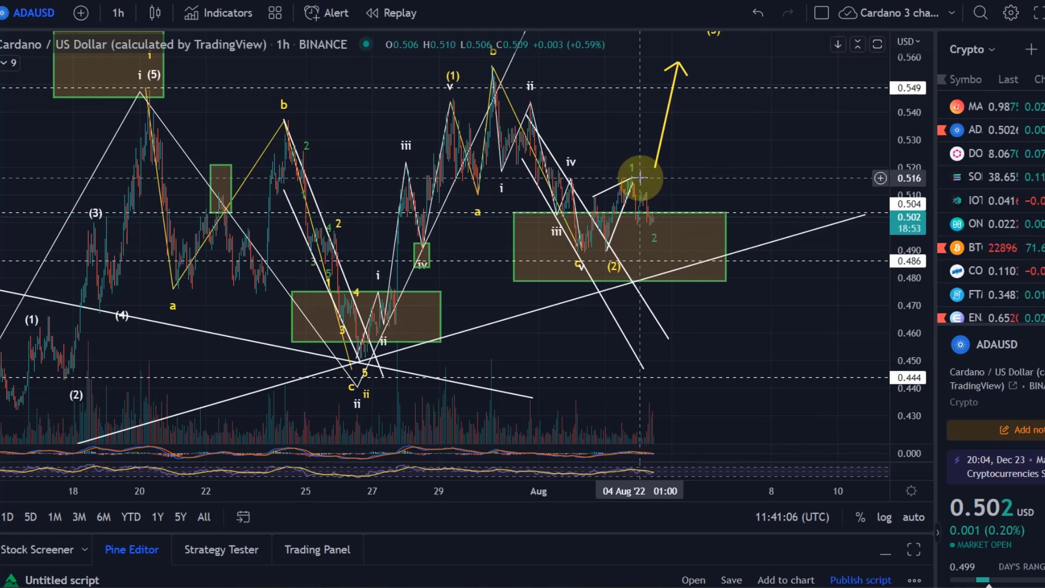
{"action": "left_click", "coordinate": [571, 178]}
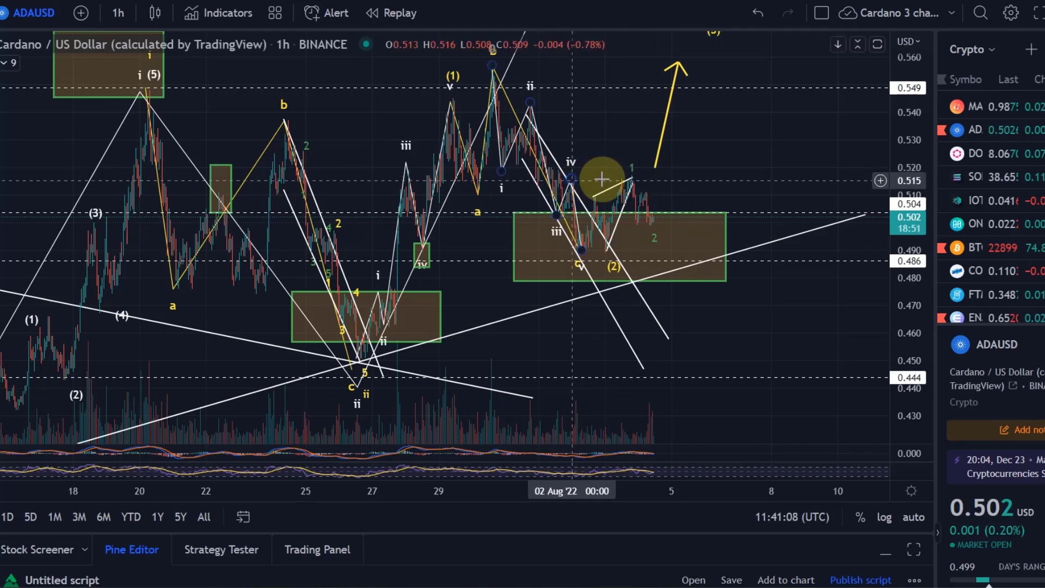
{"action": "left_click", "coordinate": [649, 177]}
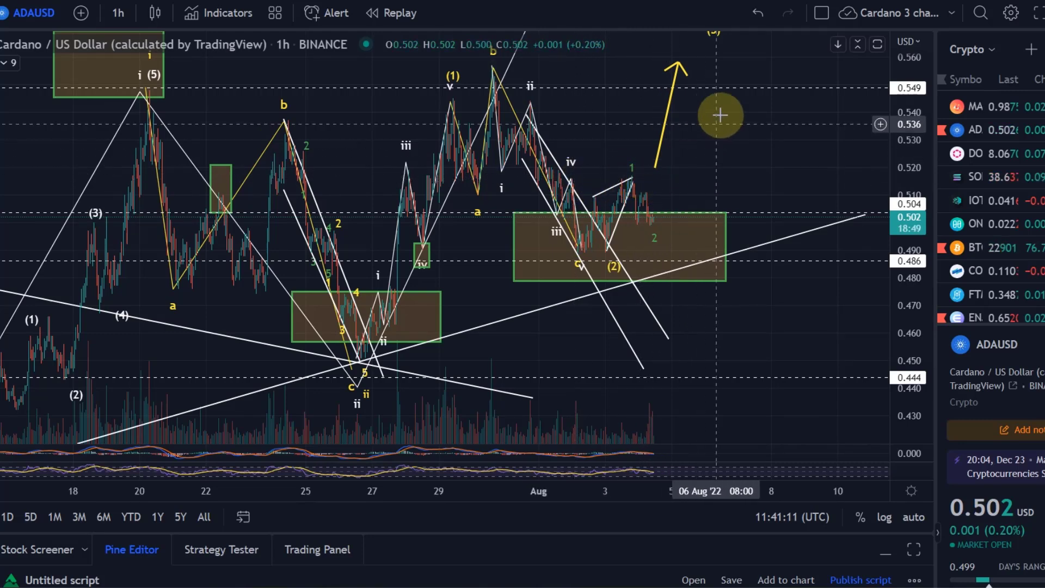